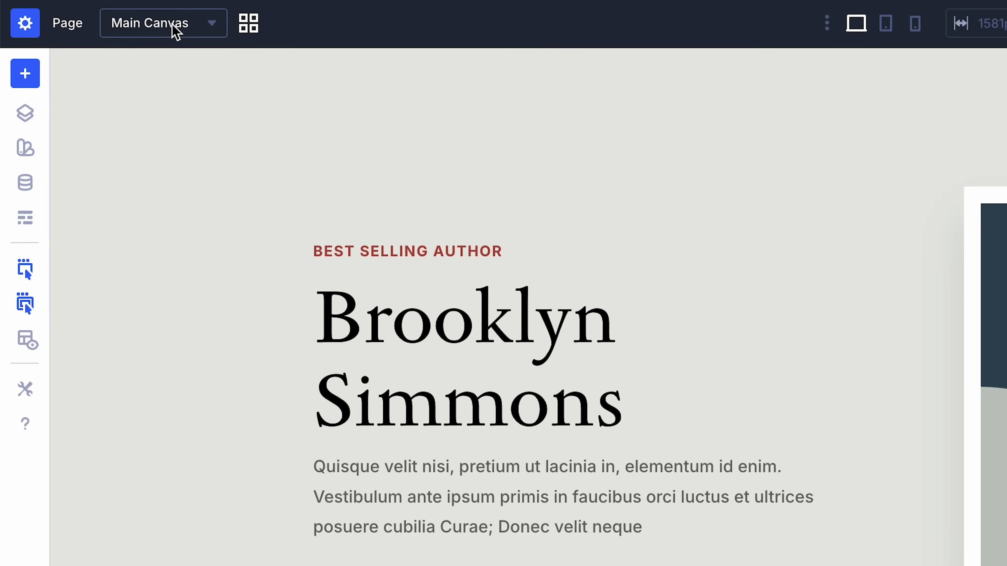
Switch to the Popup canvas and review new-canvas options: global, attached above the main canvas
click(174, 29)
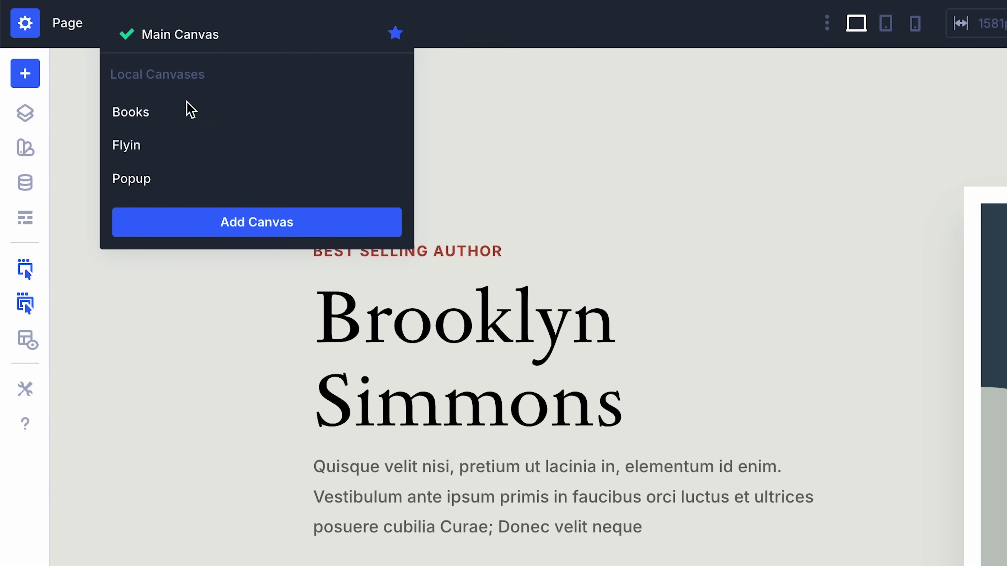
click(198, 182)
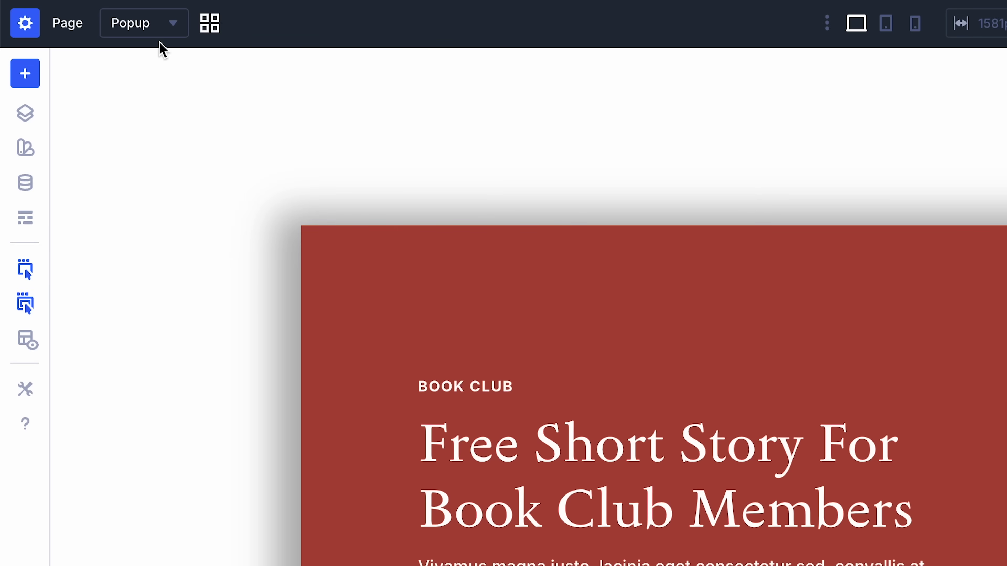
click(160, 31)
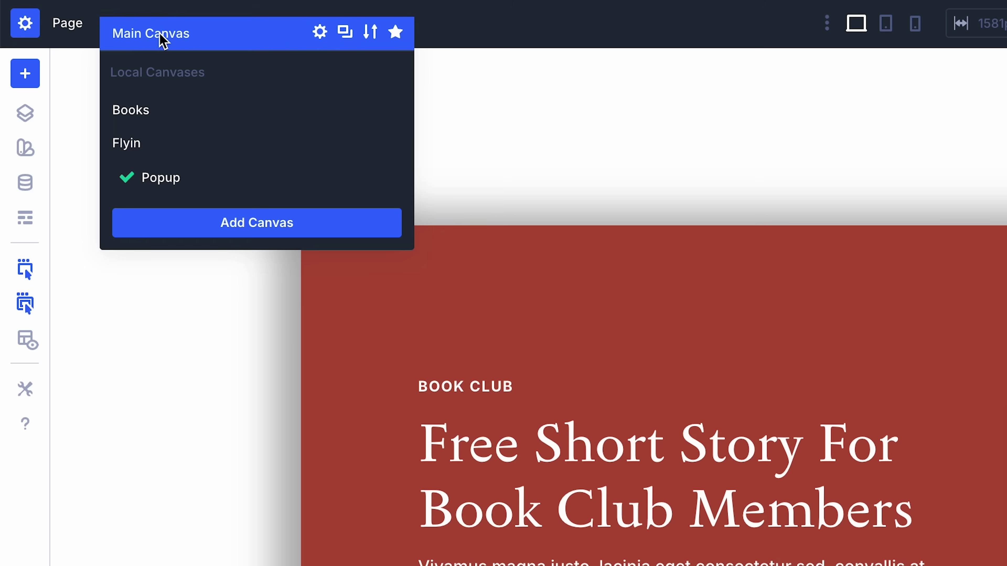
click(268, 224)
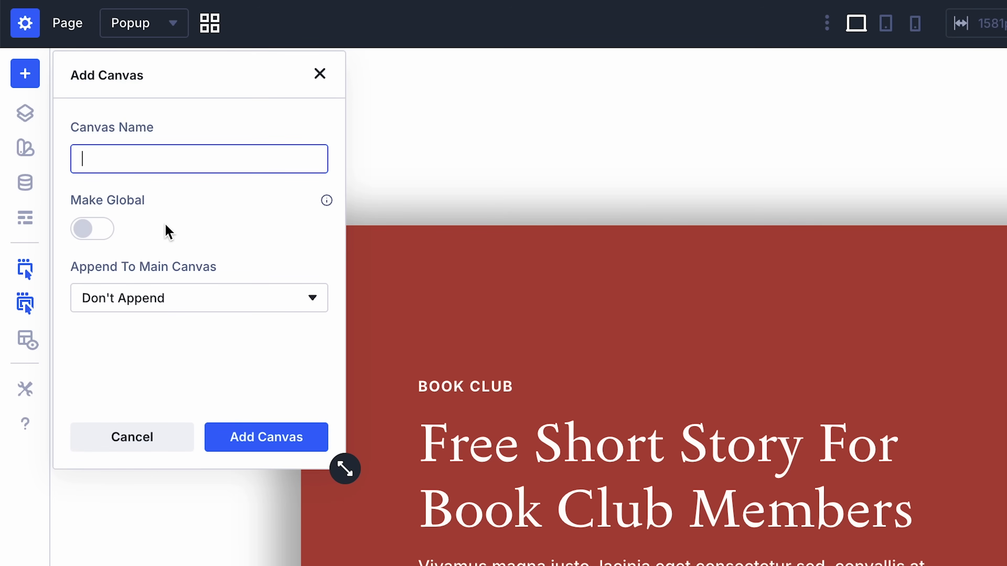
click(85, 230)
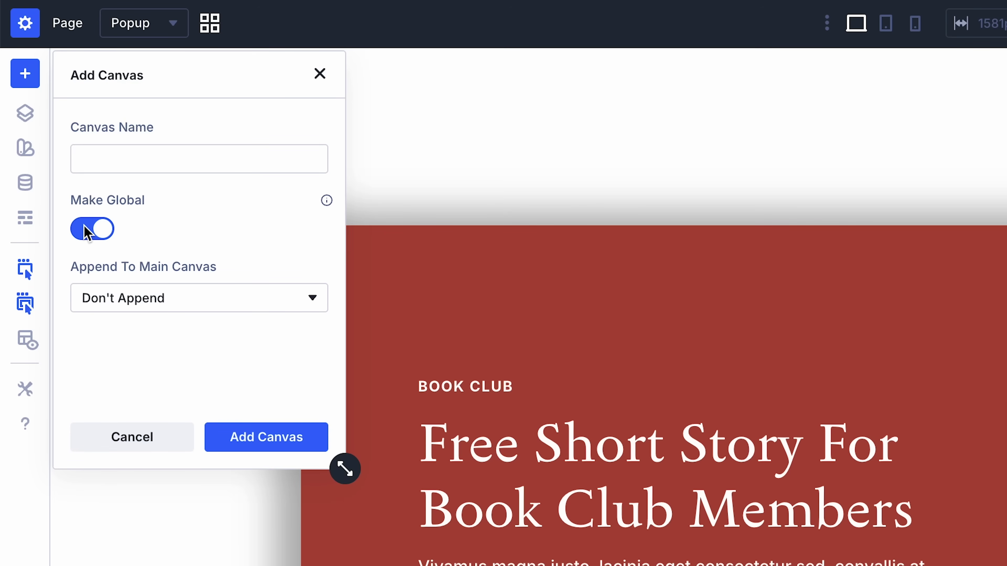
click(252, 300)
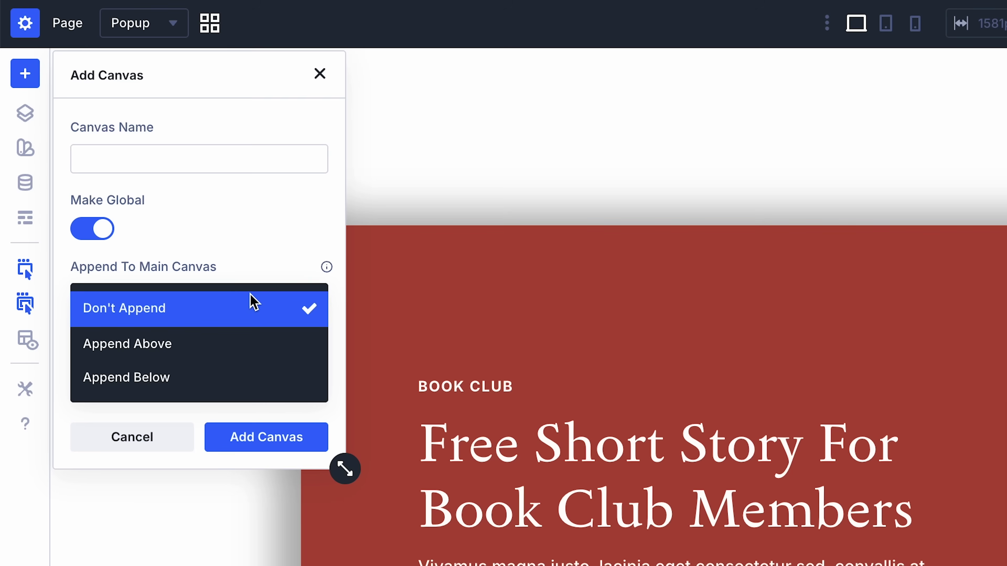
click(225, 352)
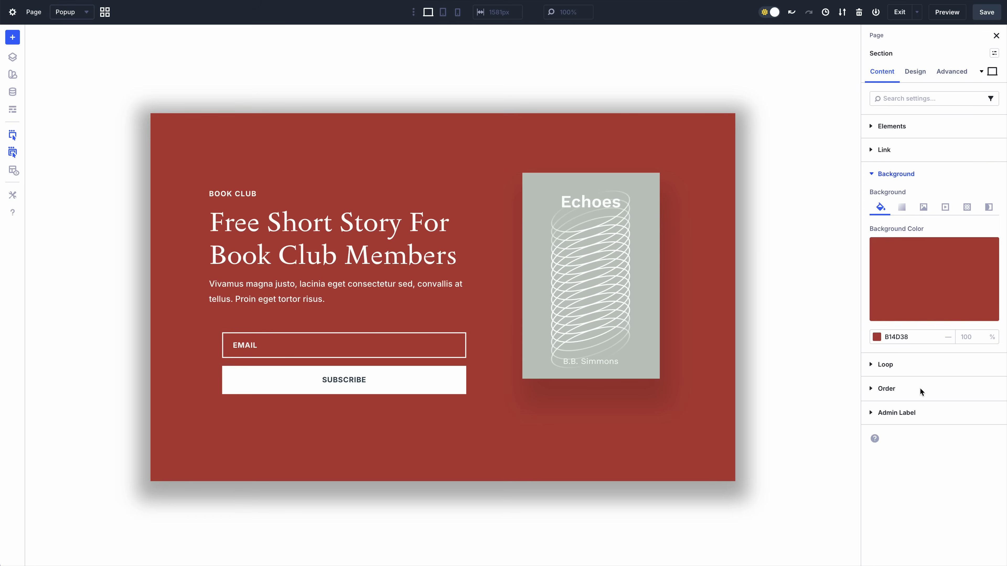
Change the popup book club section background from red B14D38 to dark gray 313131
click(908, 291)
click(790, 334)
drag(790, 334, 729, 379)
click(855, 295)
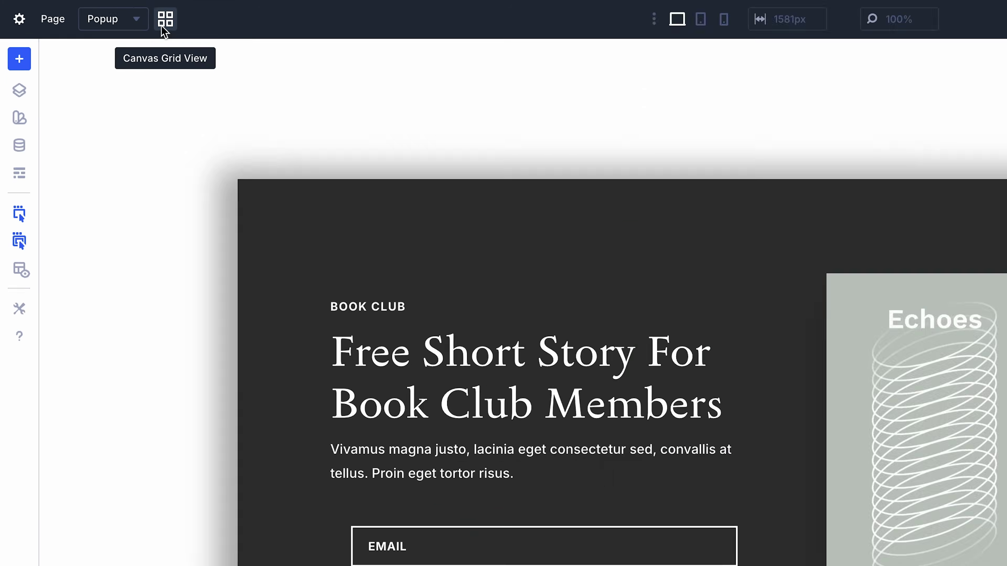
Show all canvases as cards in Canvas Grid View and bring up the Books canvas options
click(204, 31)
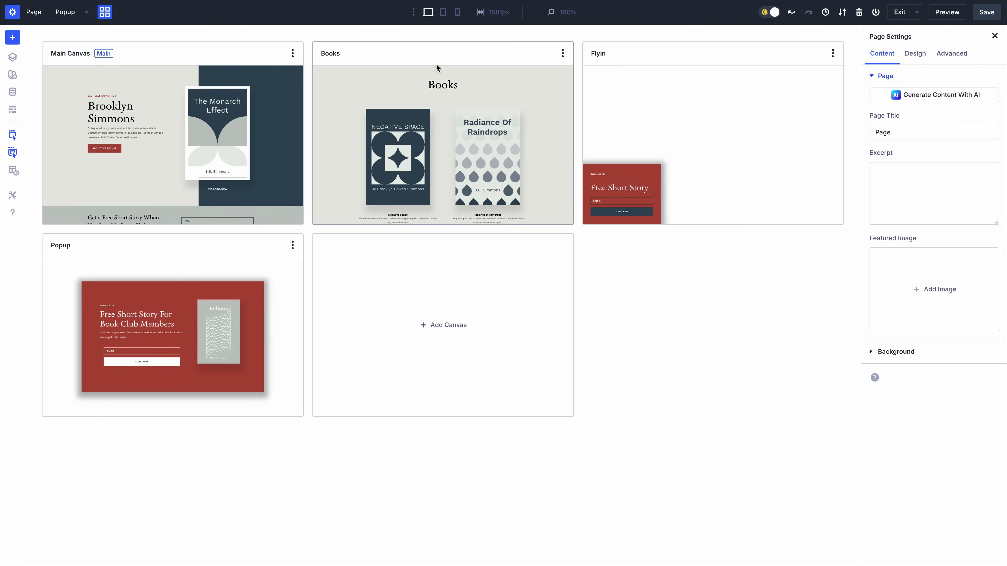
right_click(450, 63)
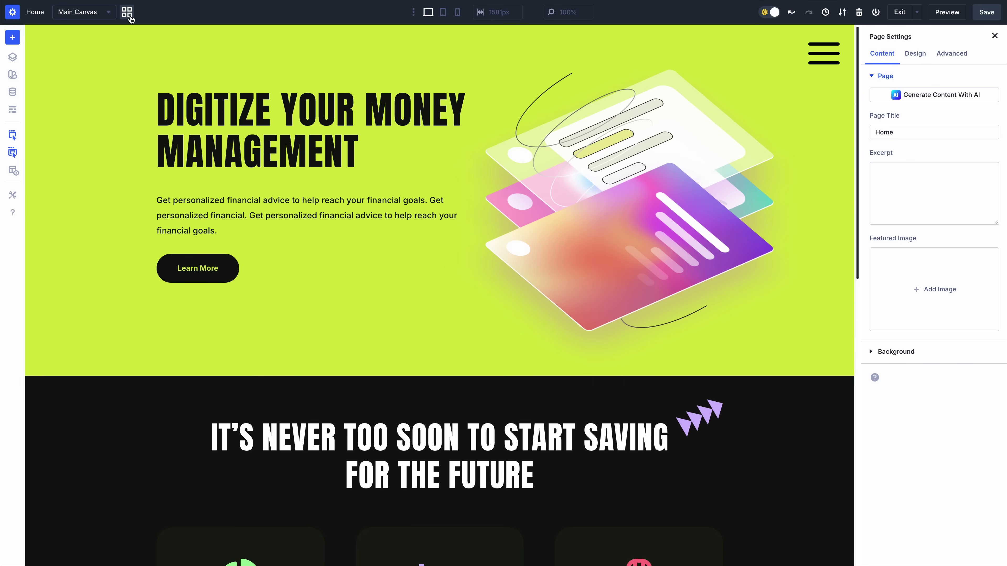
click(127, 13)
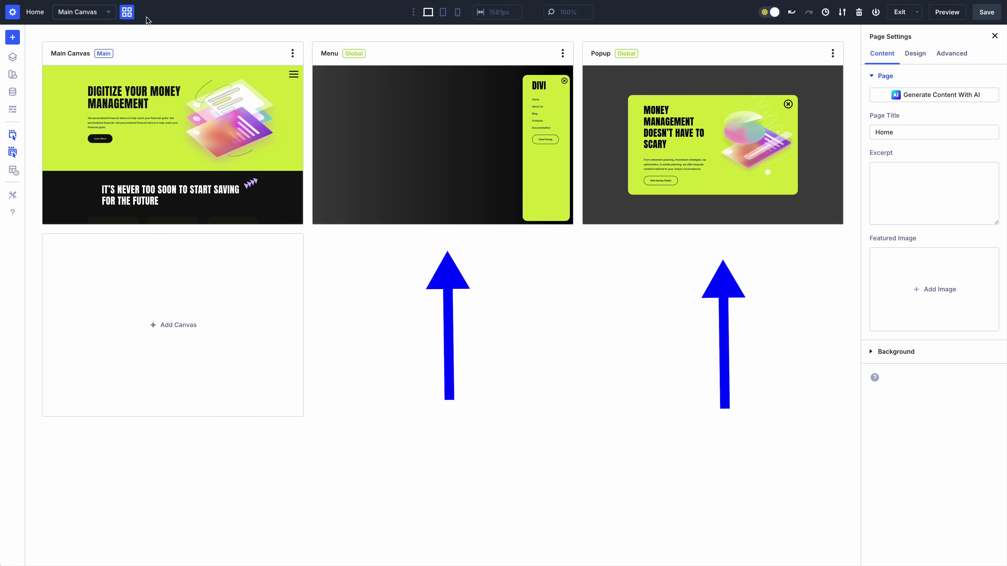
click(413, 59)
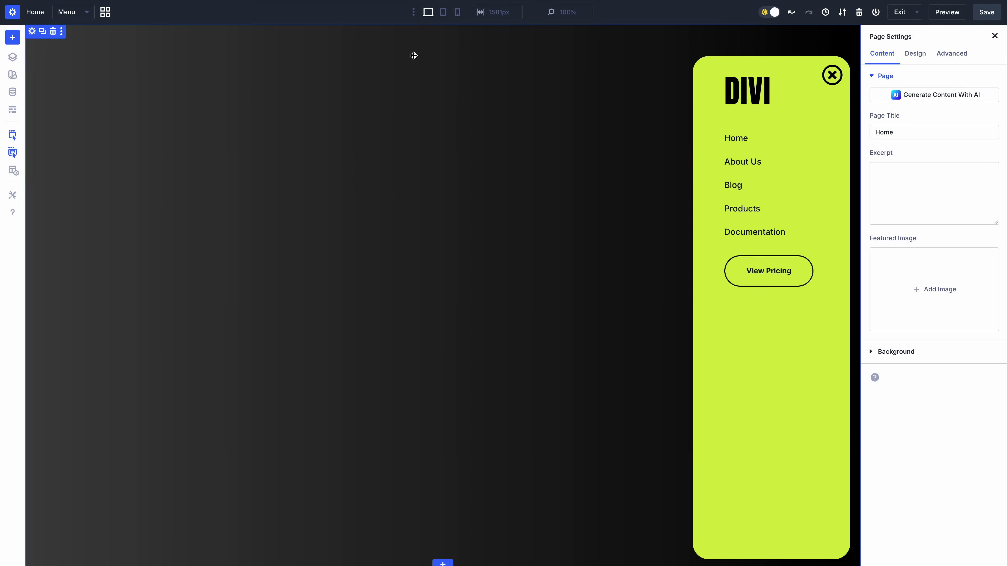
click(84, 15)
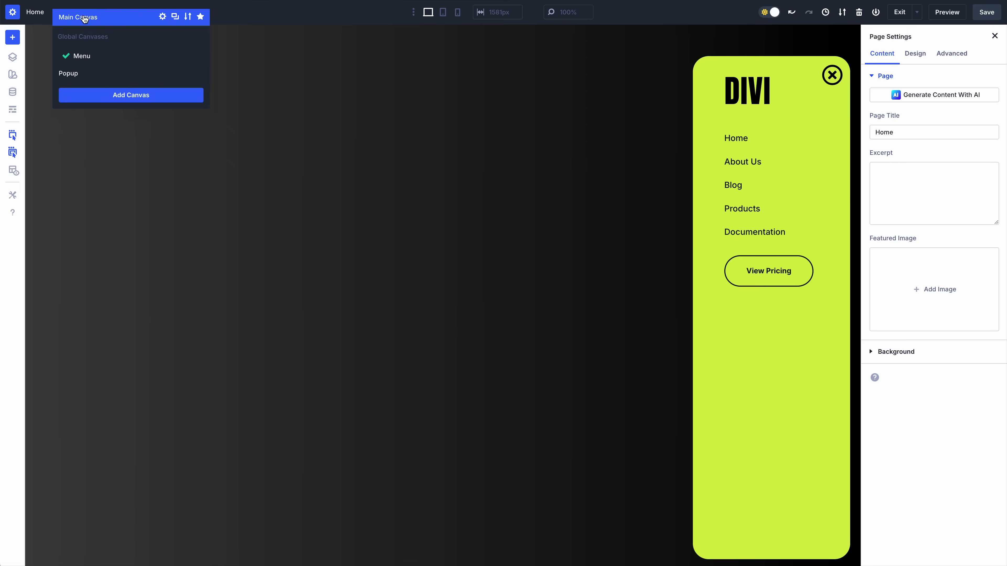
click(84, 19)
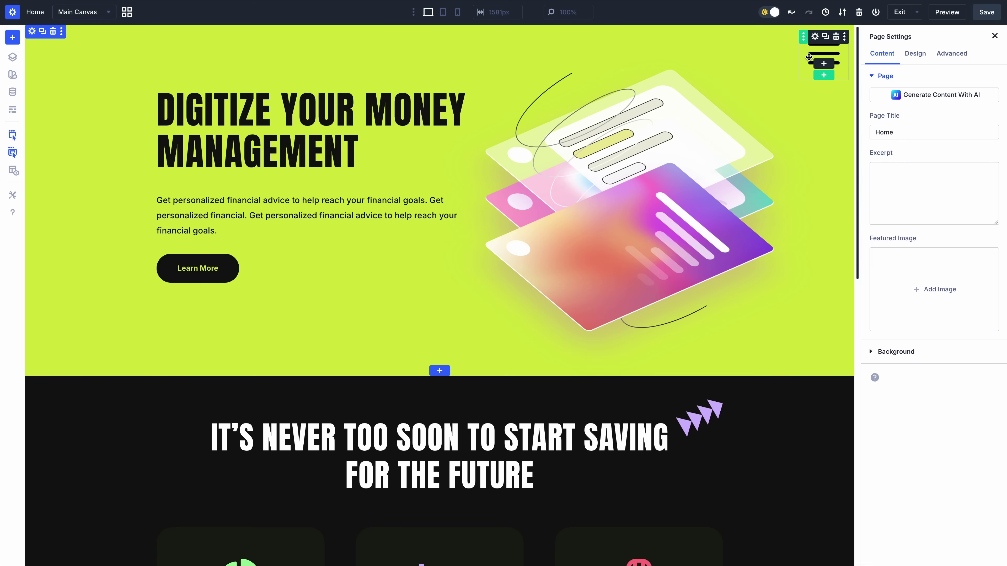
Inspect the hamburger icon's Show Menu interaction and the section's Show Popup interaction
click(814, 60)
click(965, 221)
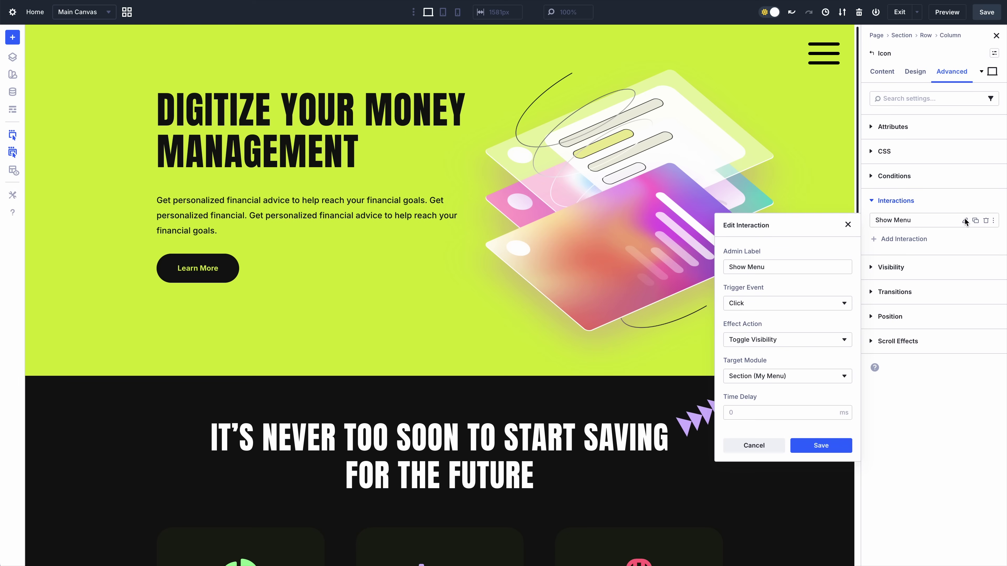
click(848, 224)
drag(856, 209, 860, 510)
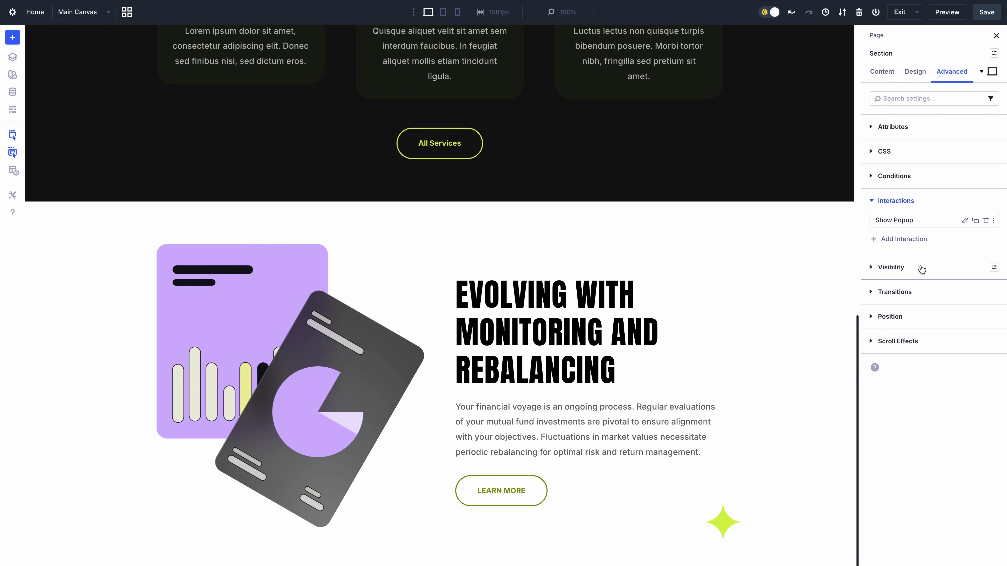
click(963, 222)
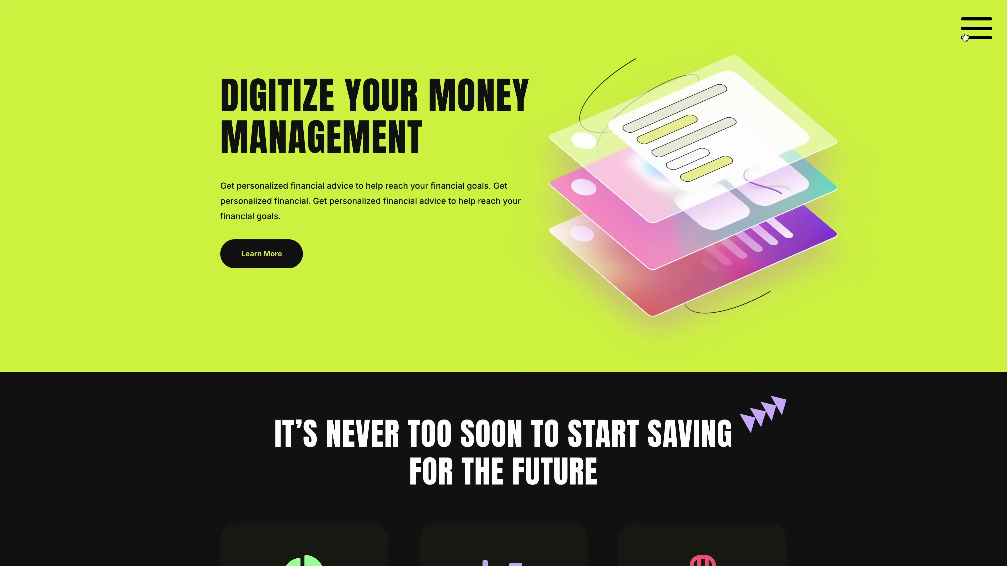
Test the side menu and scroll-triggered popup in preview, then view the mega menu page's canvases as cards
click(964, 37)
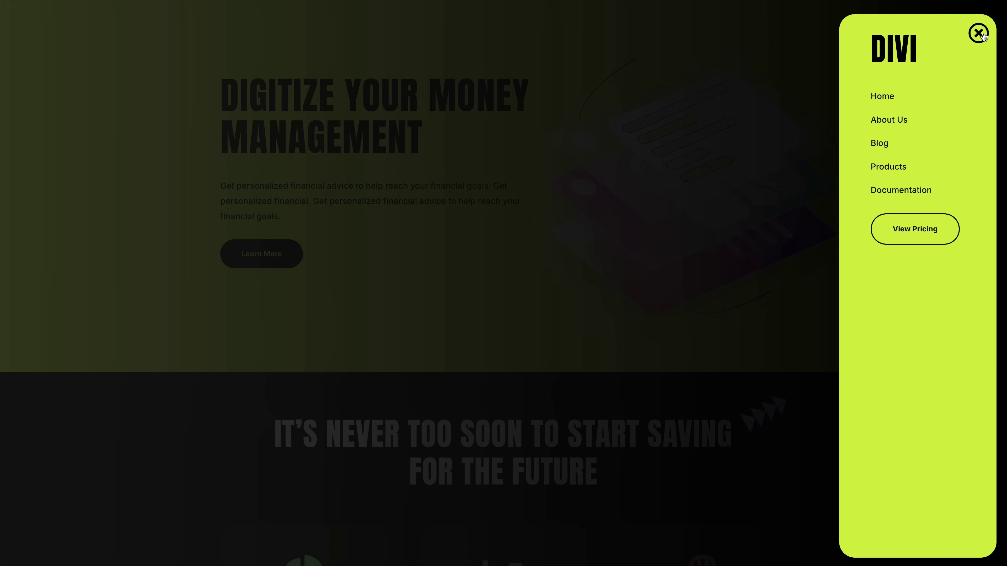
click(979, 34)
scroll(997, 139, down, 10)
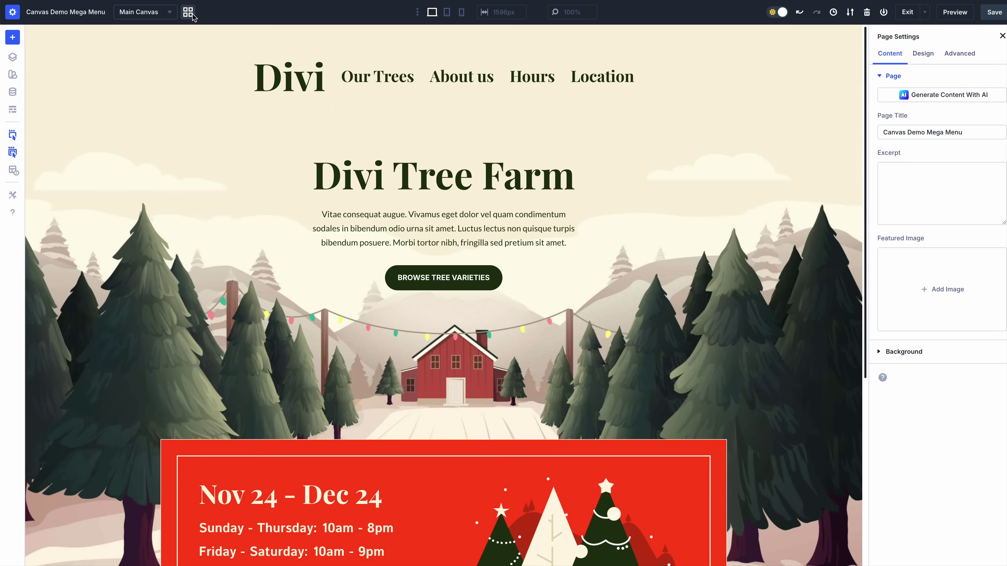
click(193, 15)
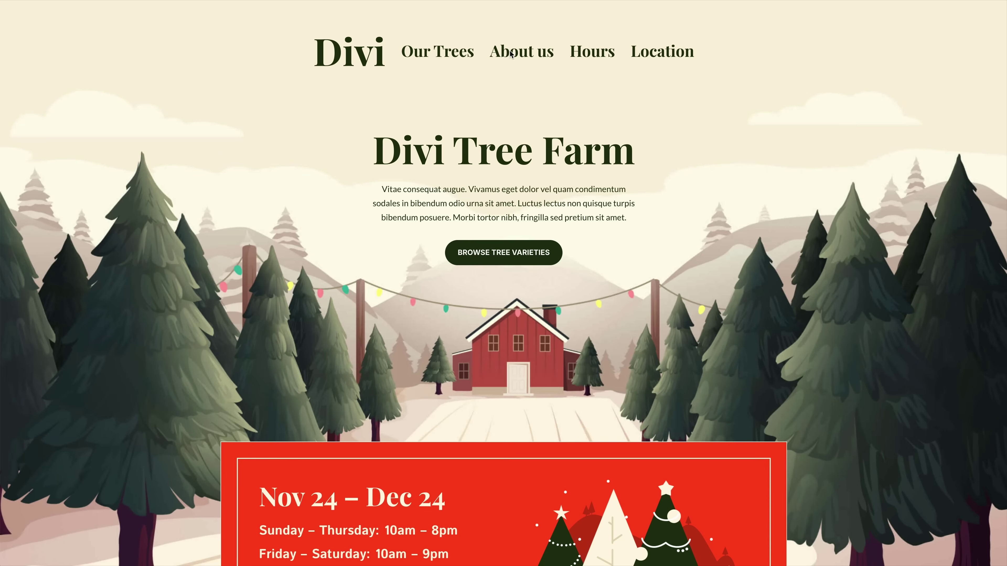
Preview the Our Trees mega menu on the Divi Tree Farm page
mouse_move(459, 55)
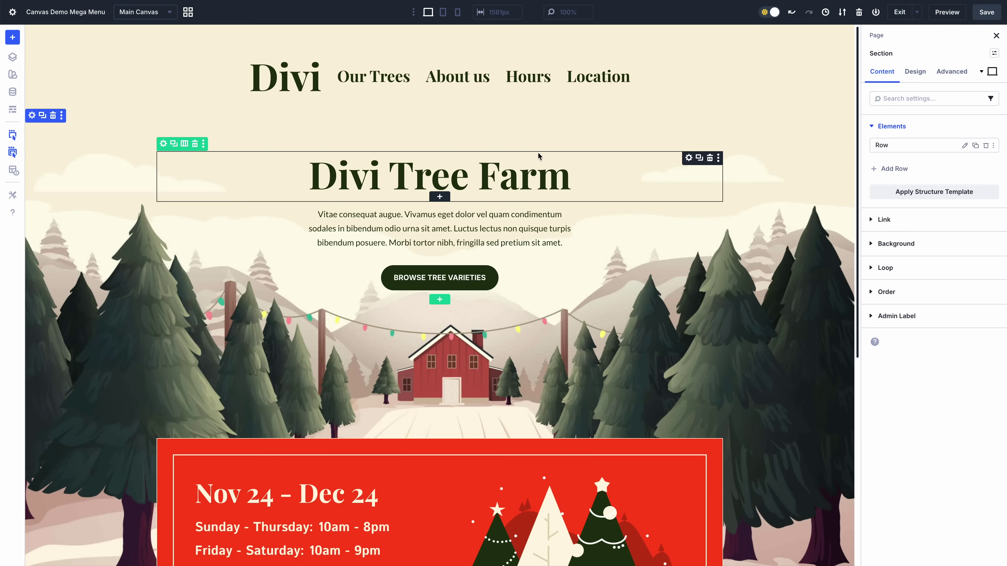
Insert a Canvas Portal into the Our Trees text, set to display the Mega Menu canvas
click(374, 77)
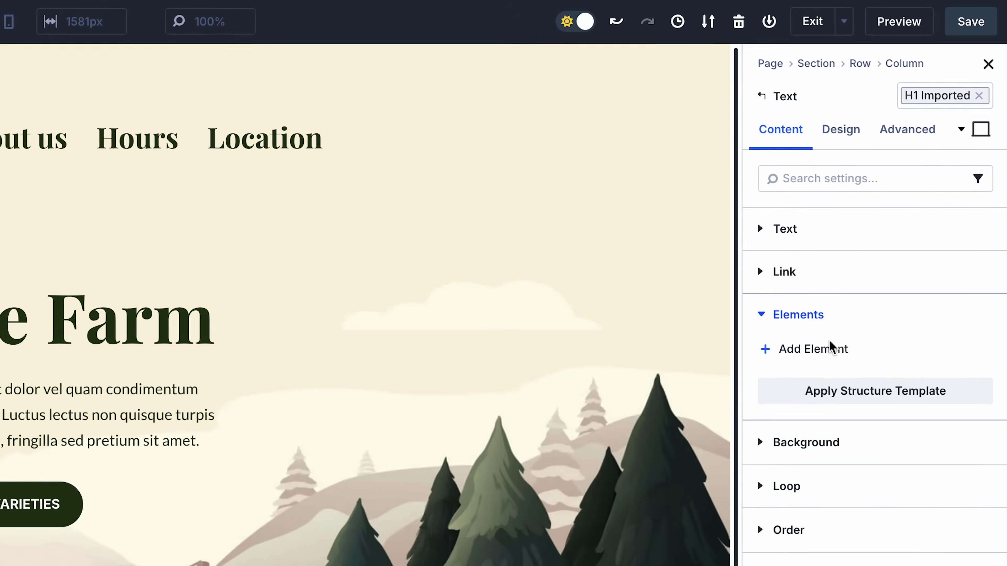
click(829, 349)
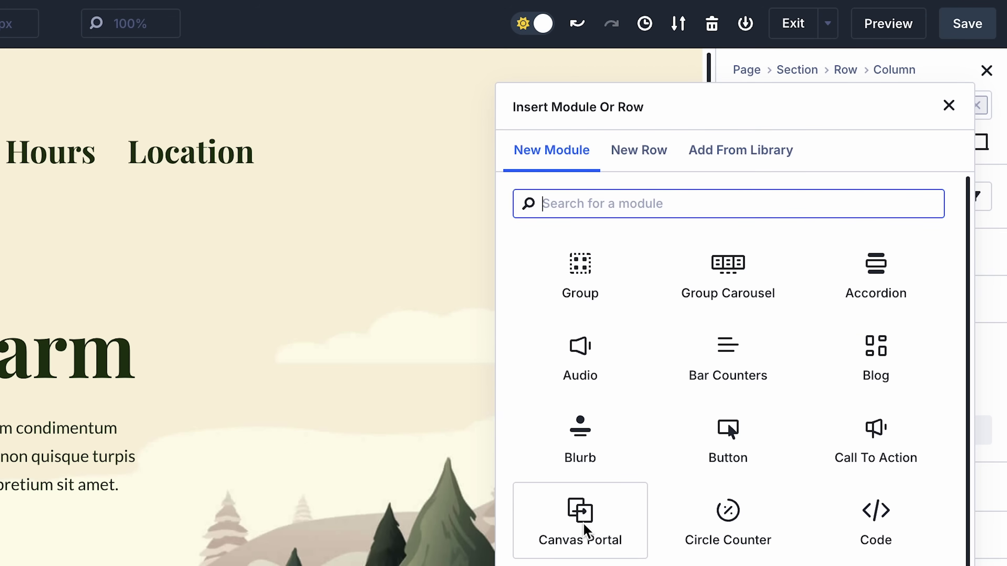
click(586, 532)
click(802, 323)
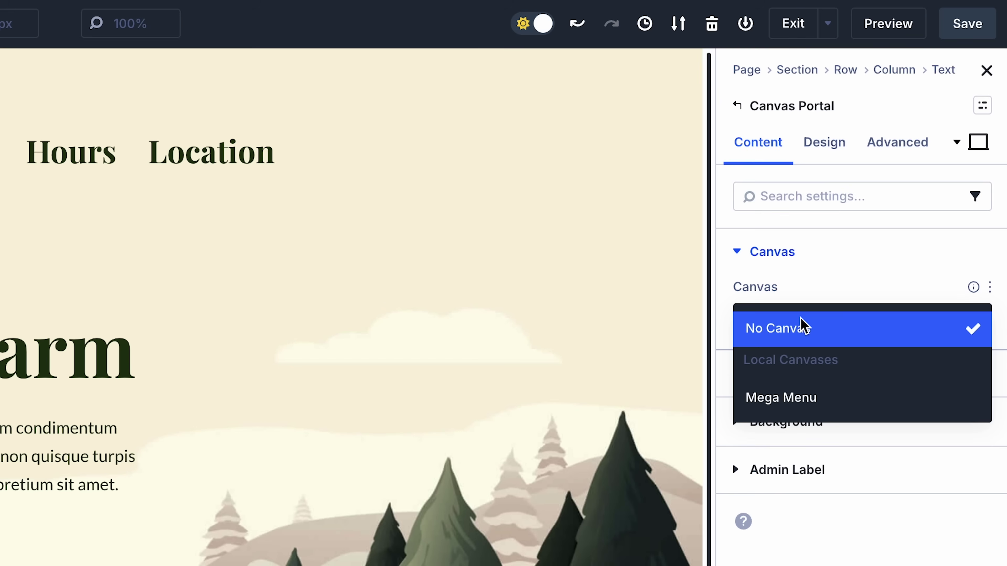
click(767, 401)
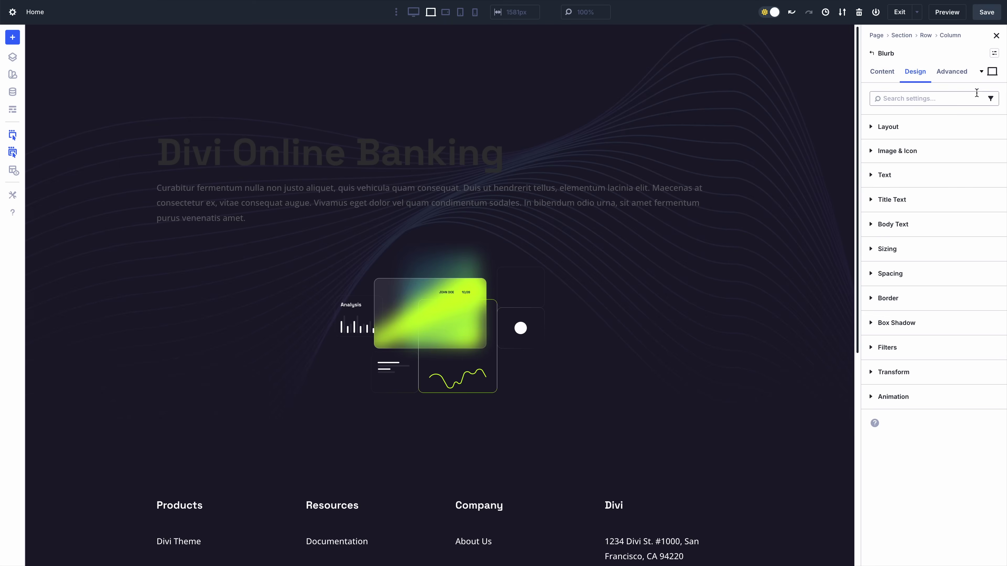
Apply the Light preset to a blurb and nest the Heading title preset inside the Image Right preset
click(994, 54)
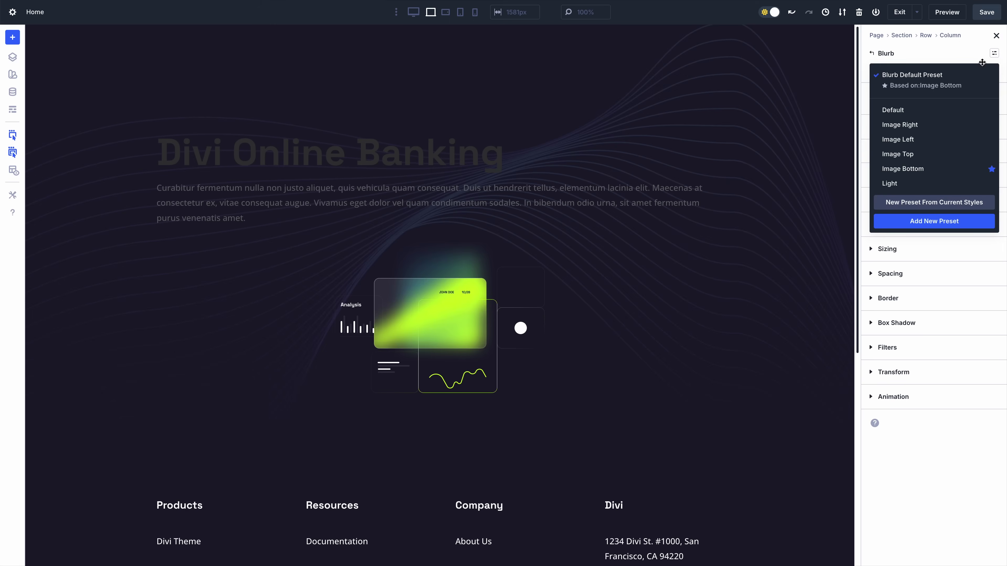
click(898, 184)
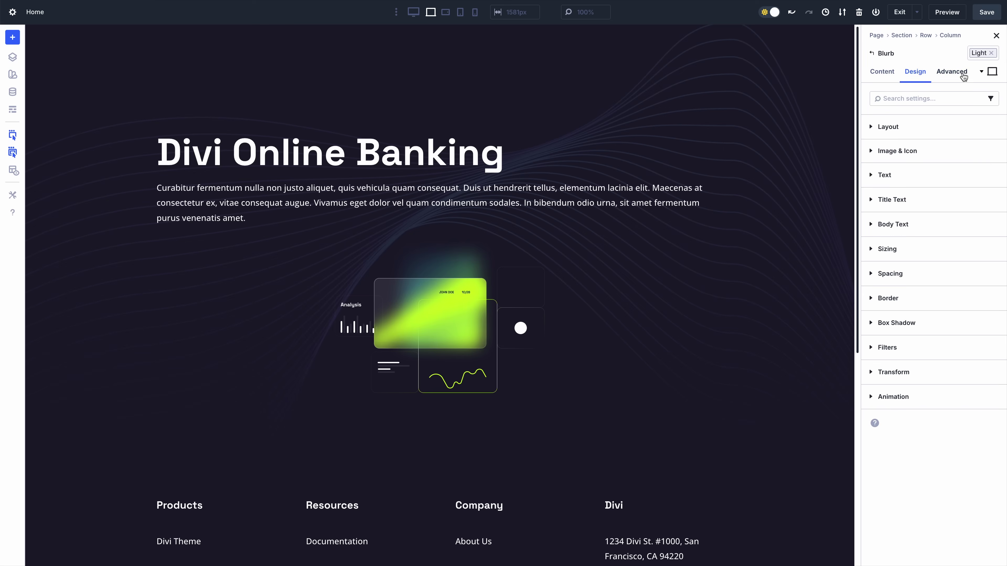
click(975, 55)
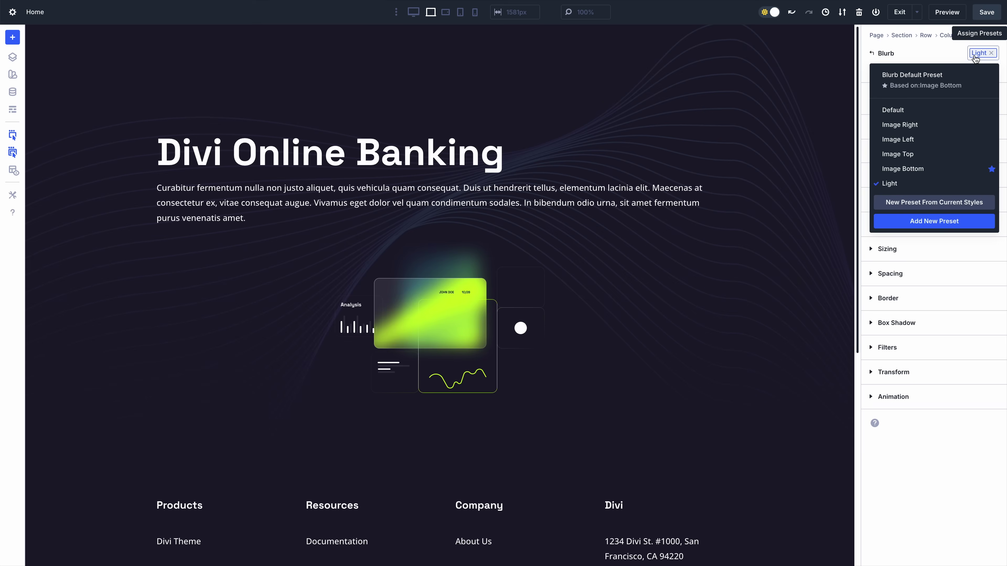
click(904, 140)
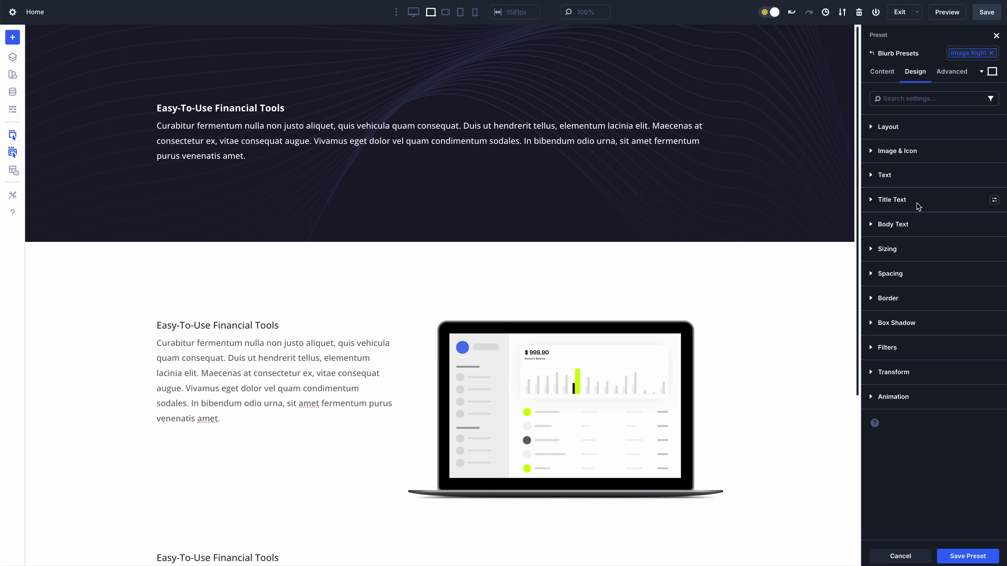
click(994, 200)
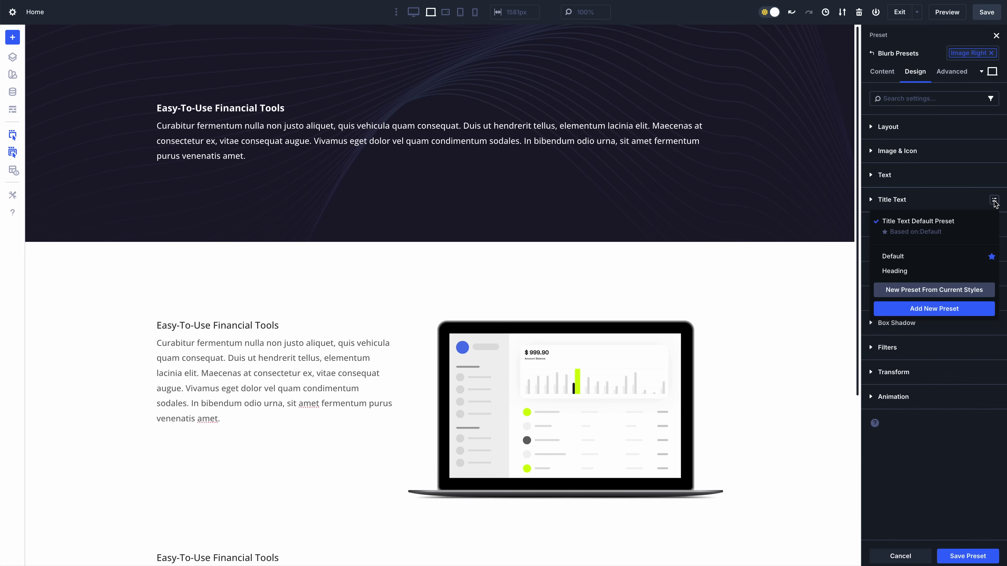
click(914, 269)
click(959, 557)
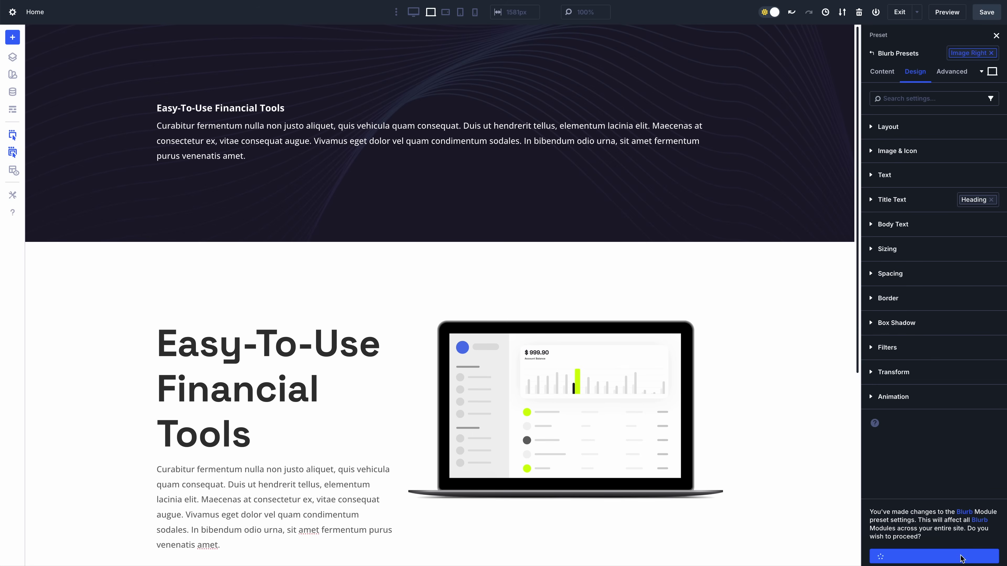